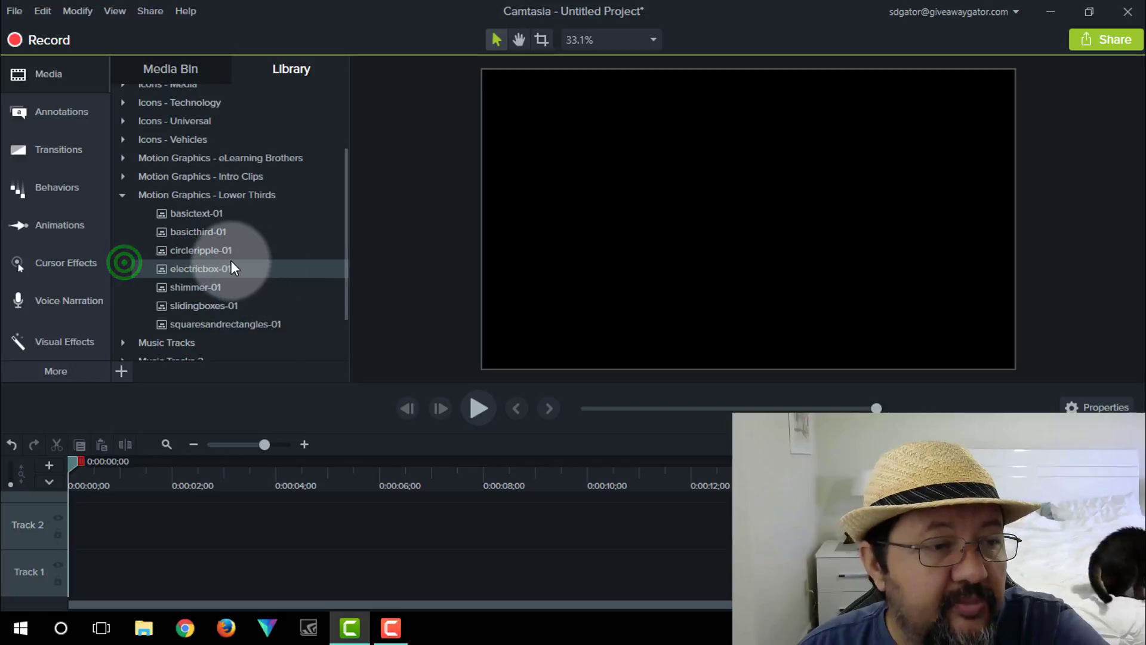
pyautogui.click(218, 270)
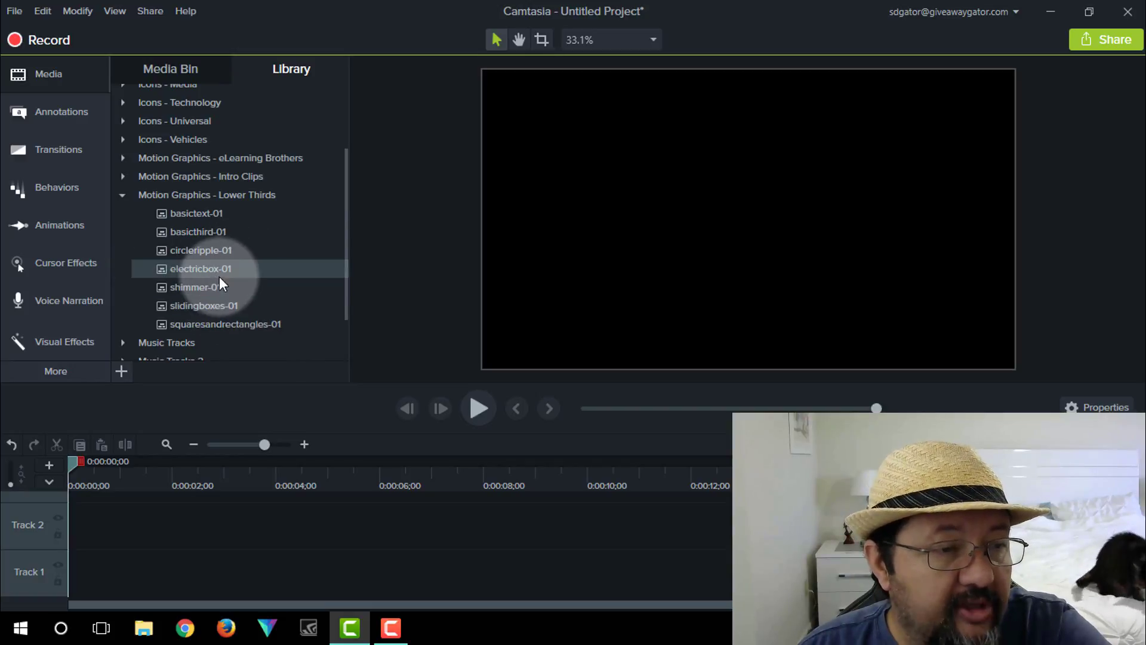
pyautogui.rightClick(218, 268)
pyautogui.click(253, 304)
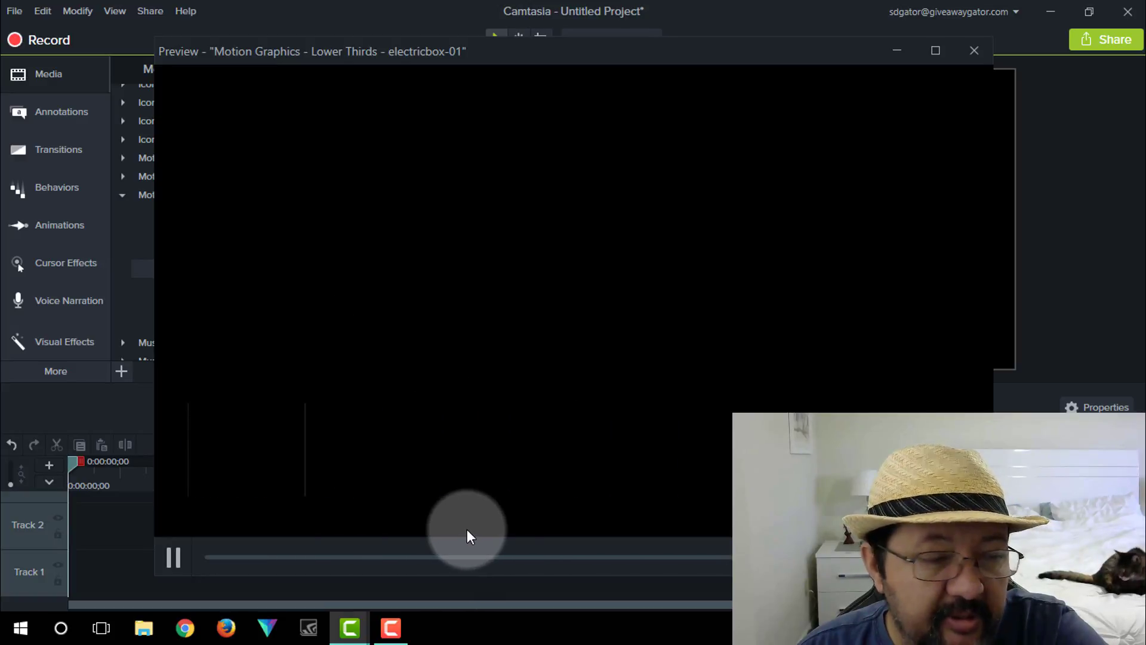
pyautogui.click(975, 51)
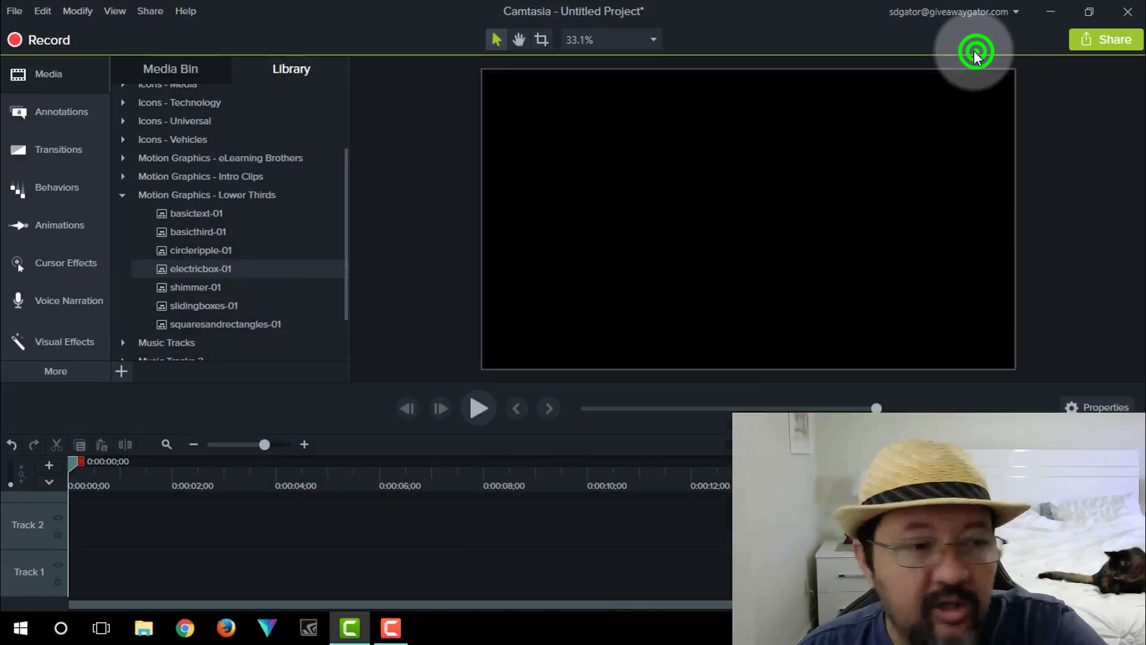
pyautogui.rightClick(225, 326)
pyautogui.click(260, 360)
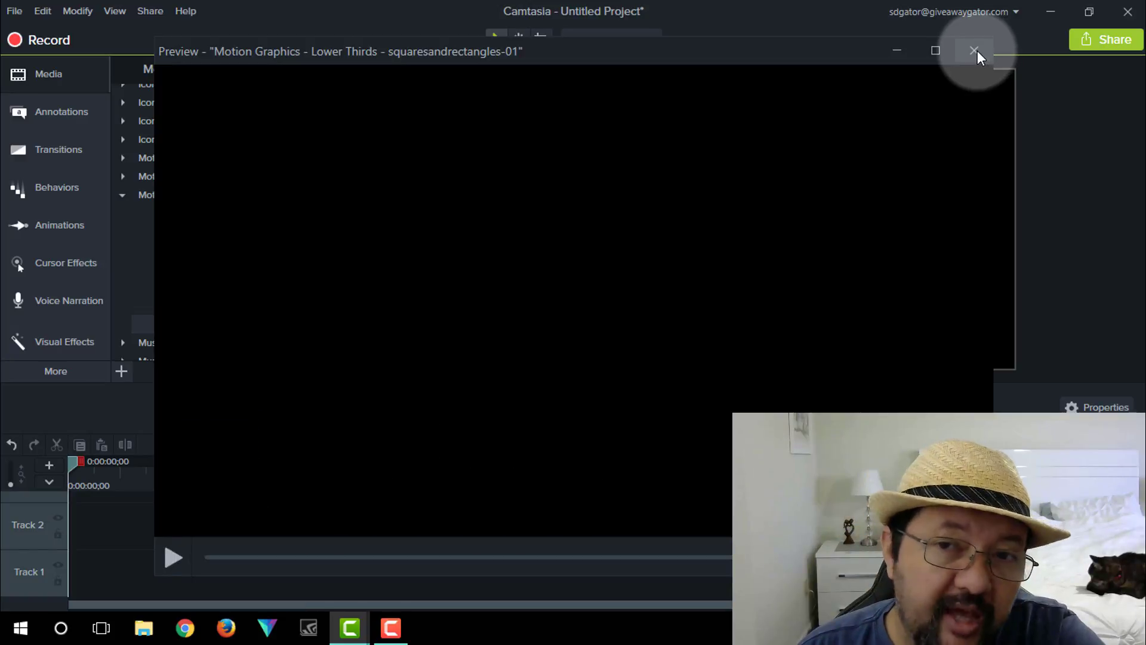
pyautogui.click(977, 51)
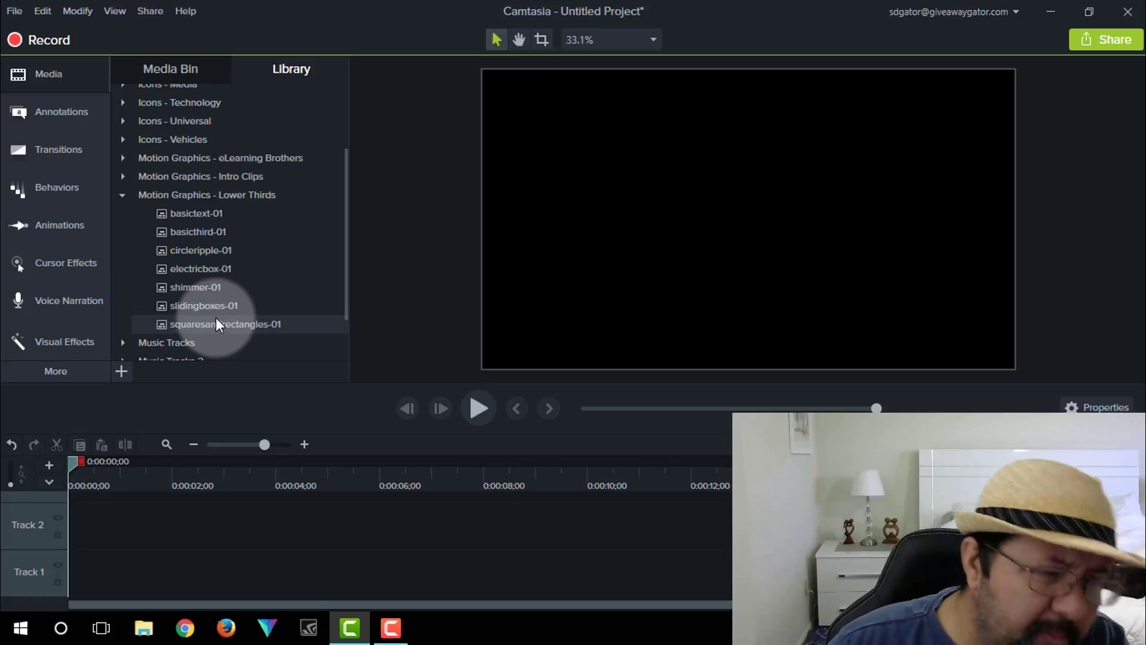
# - Collapse the Motion Graphics - Lower Thirds folder and expand the Animated Backgrounds folder
pyautogui.click(120, 196)
pyautogui.scroll(1, 229, 245)
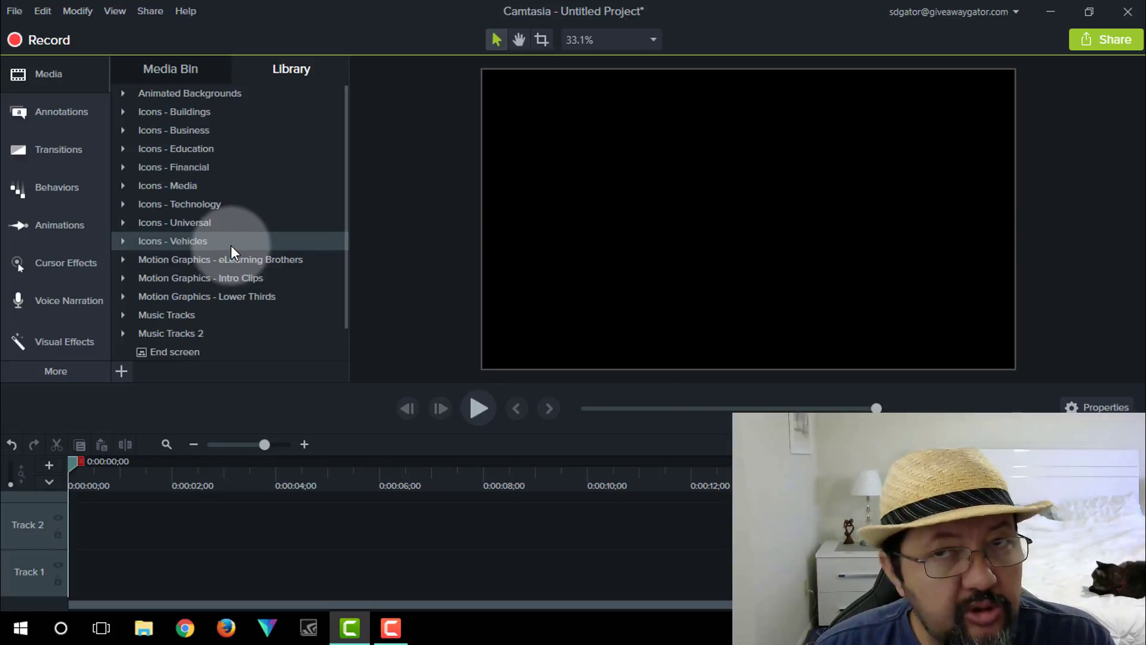
pyautogui.scroll(-1, 231, 247)
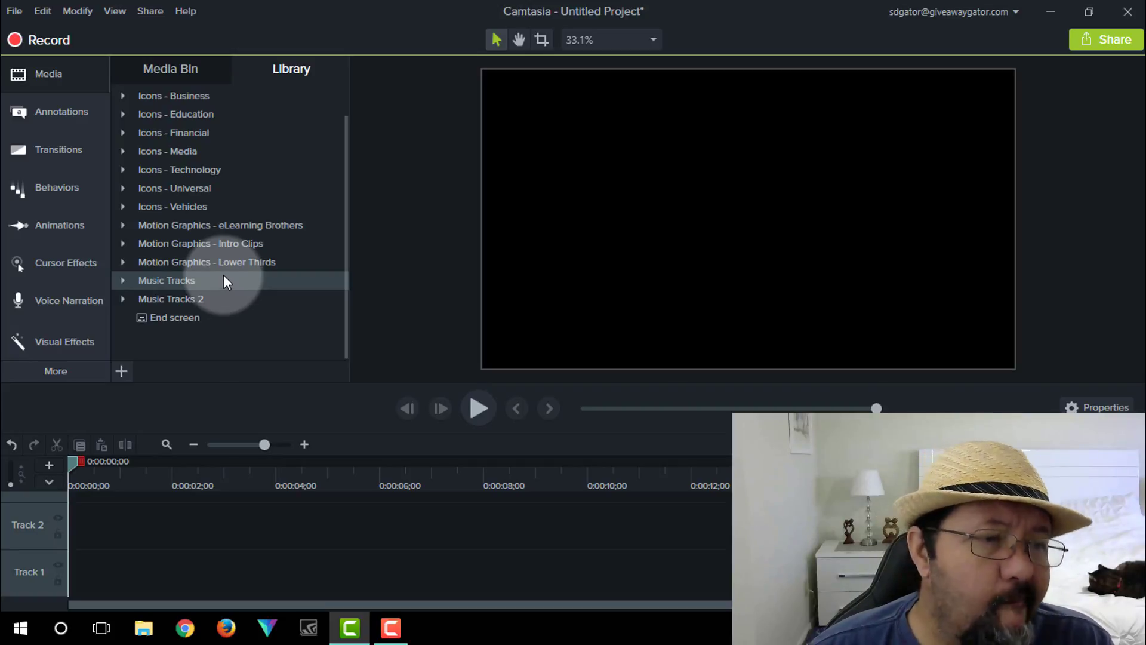
pyautogui.scroll(2, 223, 281)
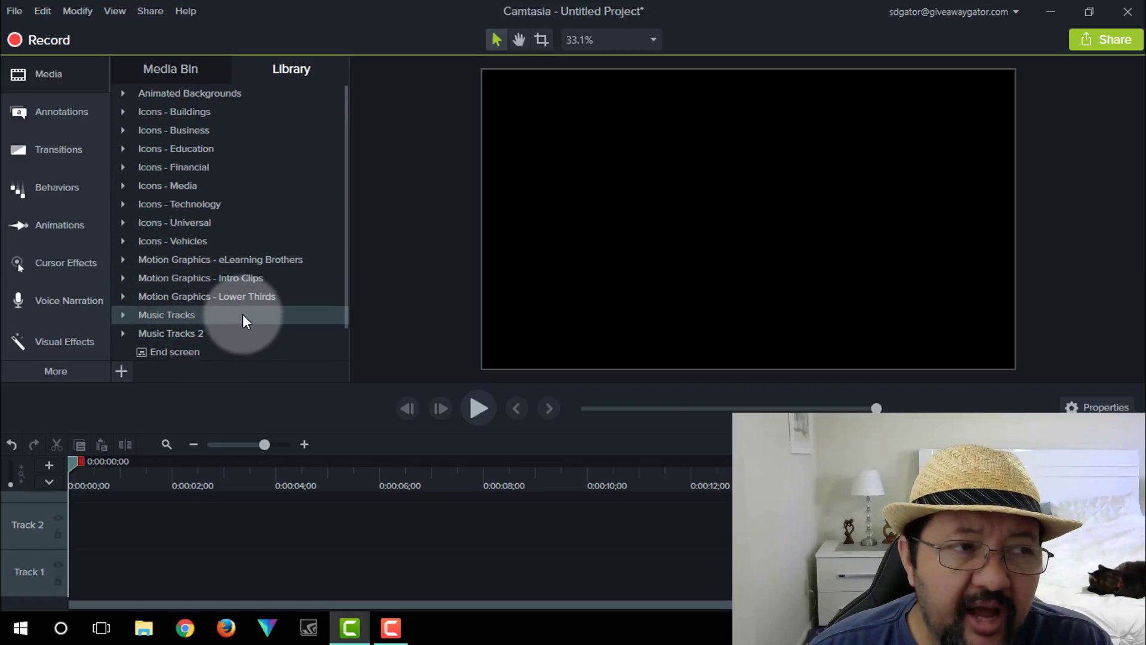
pyautogui.click(122, 93)
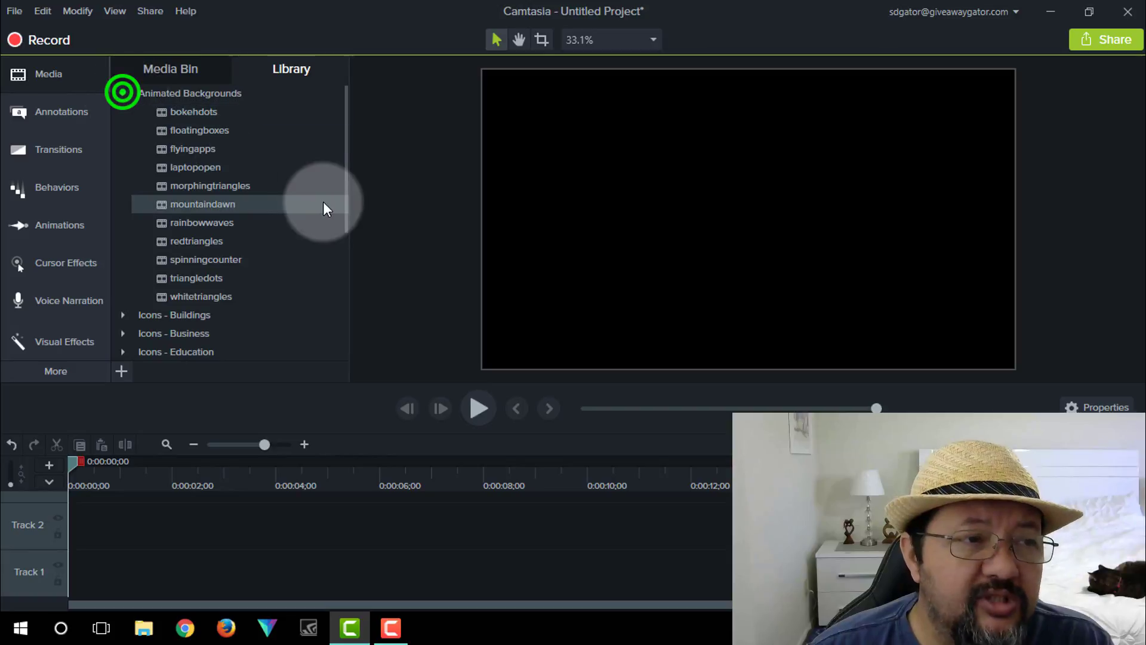
# - Preview the spinningcounter animated background, then close the preview
pyautogui.rightClick(222, 261)
pyautogui.click(274, 295)
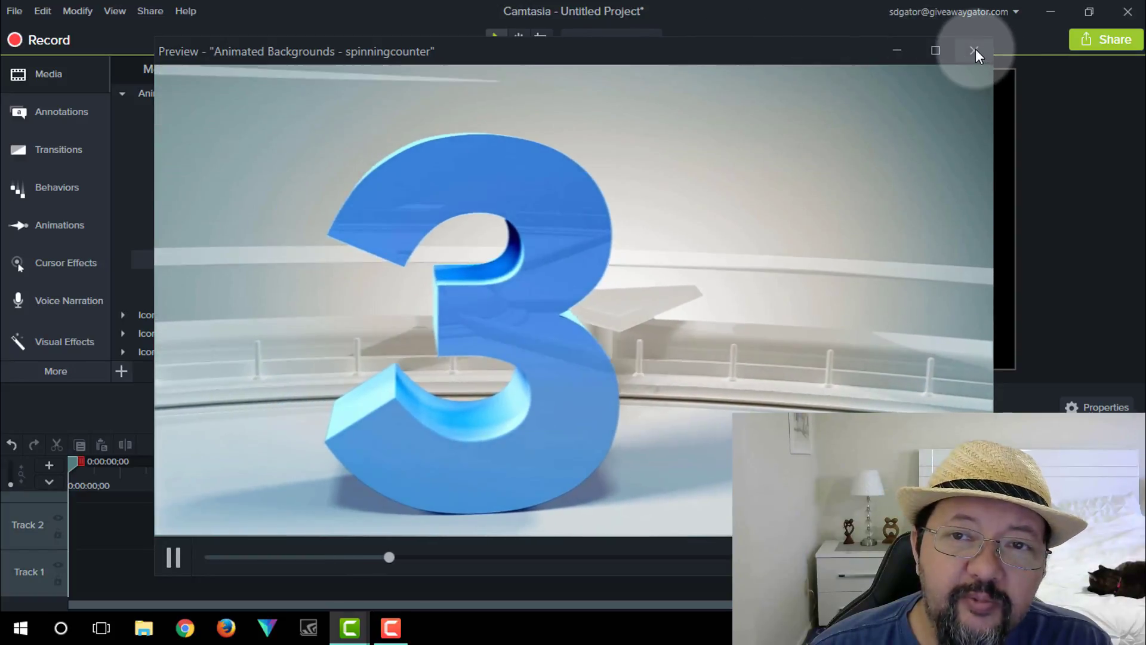
pyautogui.click(974, 50)
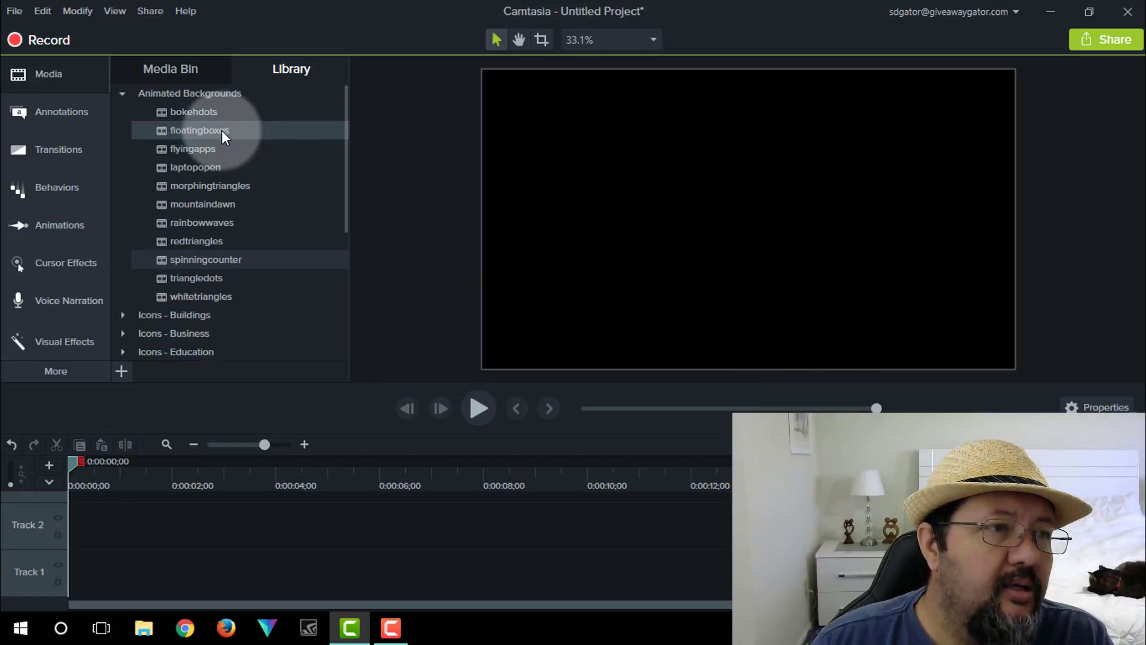
# - Browse the Visual Effects and Behaviors galleries, ending on the Annotations panel
pyautogui.scroll(-1, 142, 245)
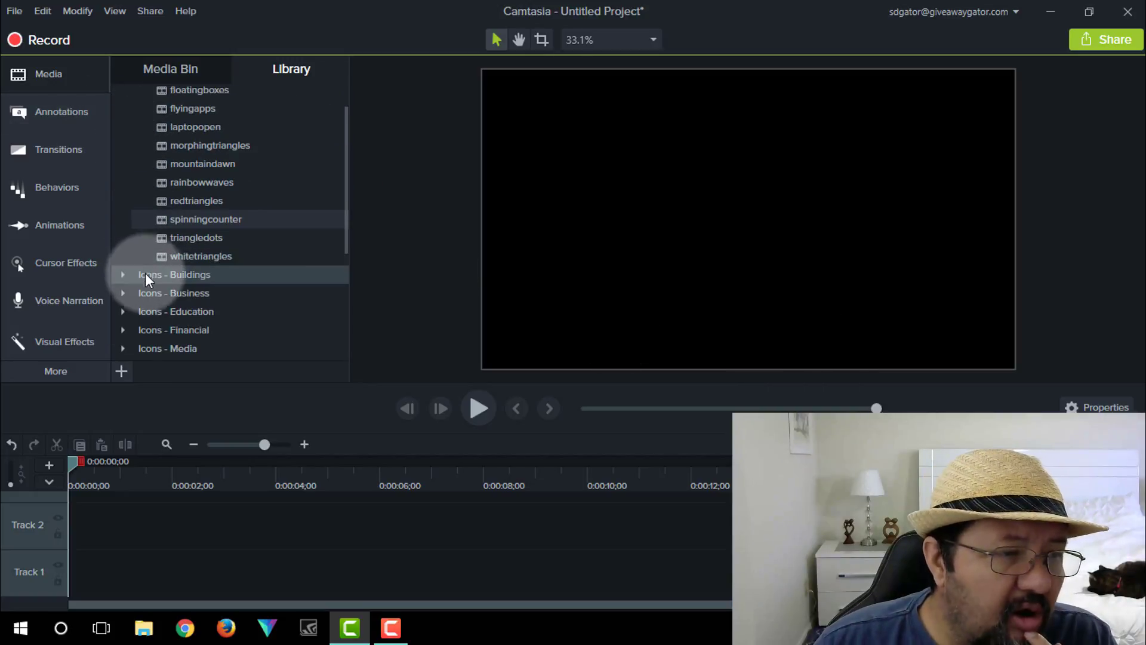
pyautogui.click(76, 350)
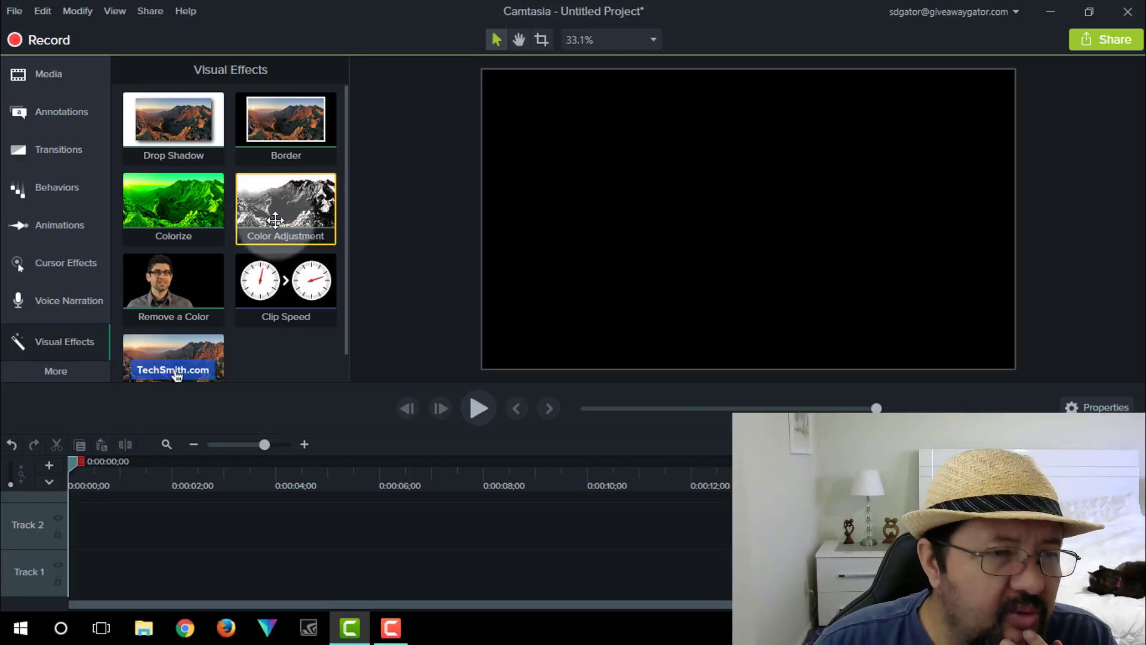
pyautogui.click(65, 187)
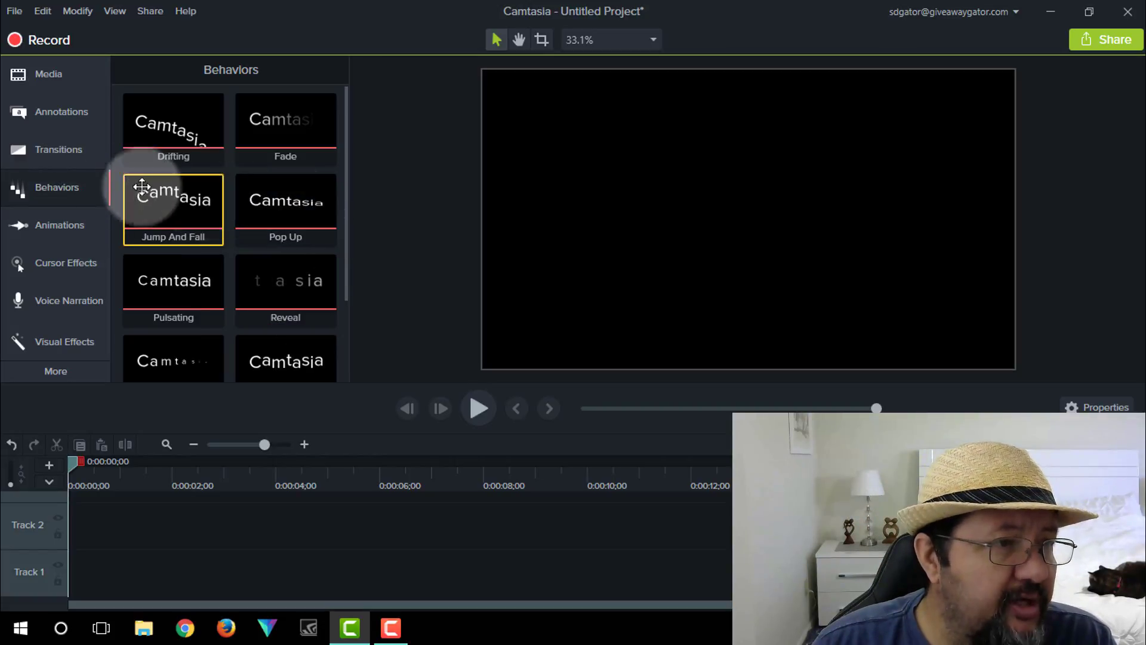
pyautogui.click(64, 115)
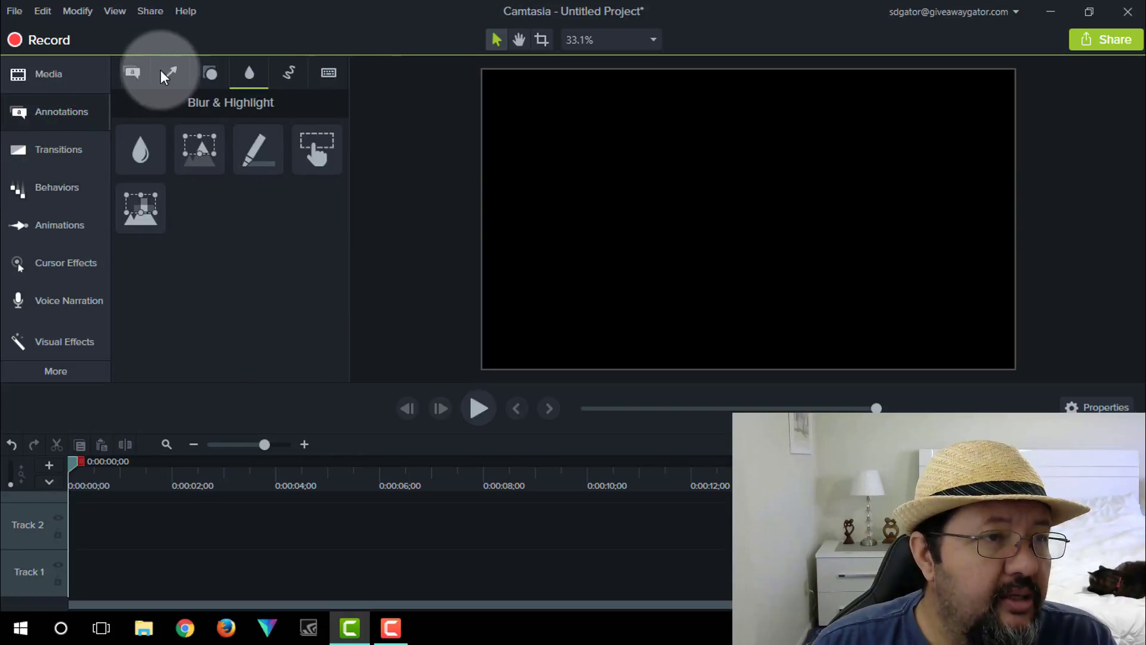
# - Add a Basic text callout to Track 1 and replace its text with the person's name
pyautogui.click(131, 71)
pyautogui.moveTo(307, 239); pyautogui.dragTo(51, 599)
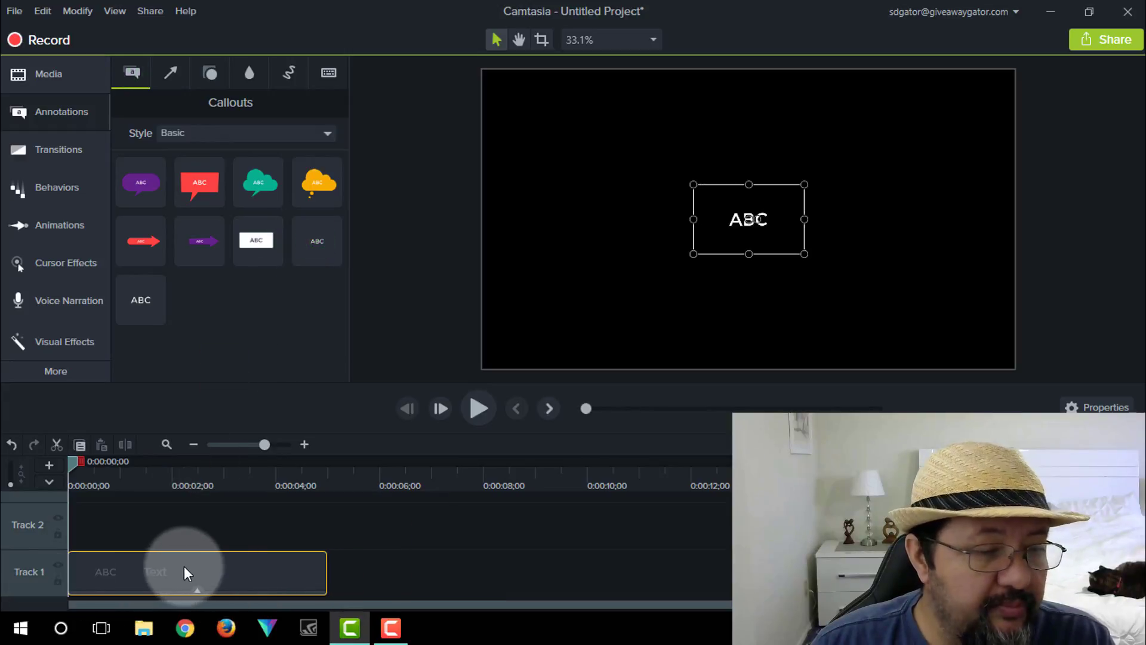
pyautogui.doubleClick(767, 219)
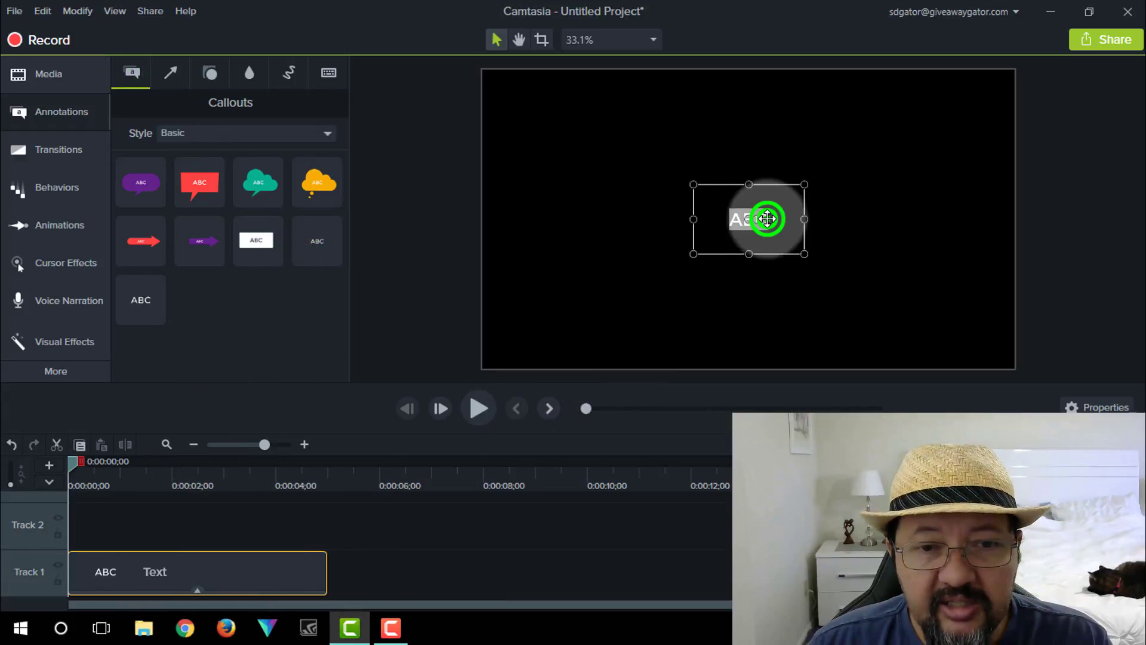
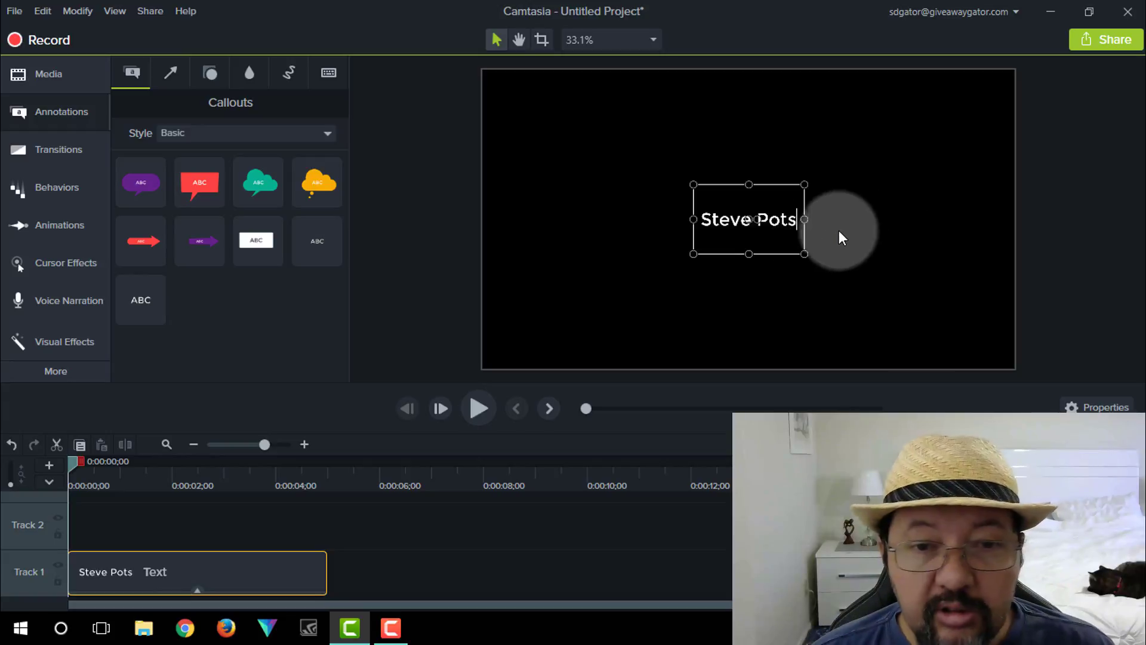
# - Enlarge the callout box around the text and centre it on the canvas
pyautogui.click(804, 255)
pyautogui.moveTo(804, 255); pyautogui.dragTo(861, 285)
pyautogui.moveTo(777, 268); pyautogui.dragTo(747, 253)
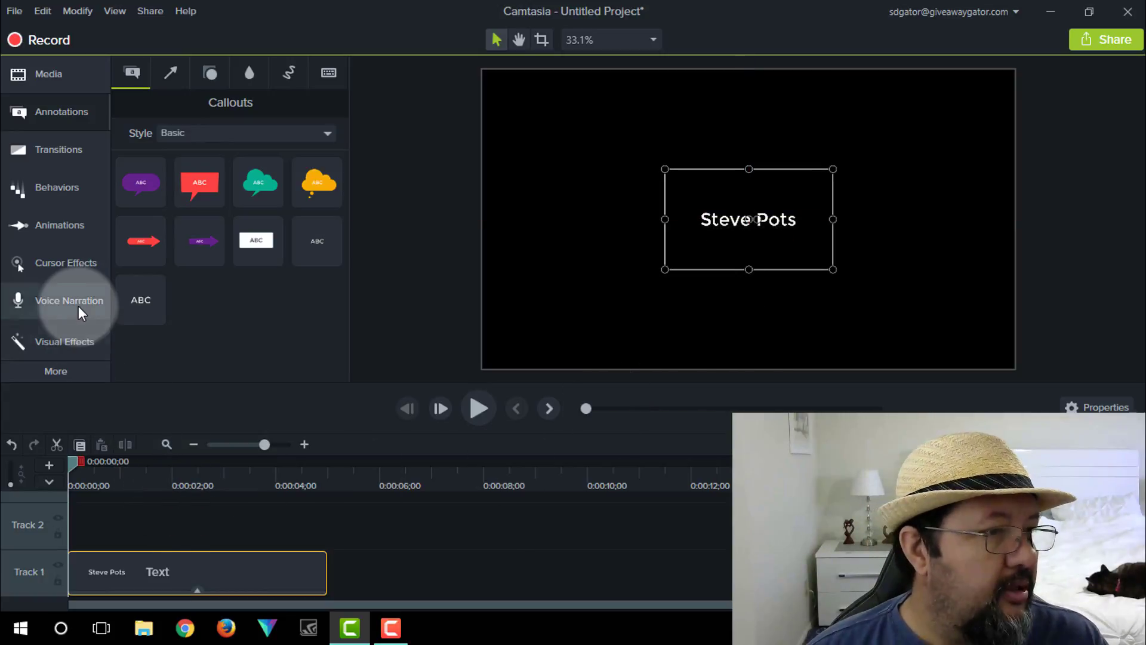
# - Apply the Jump And Fall behavior to the Track 1 text callout and play it back
pyautogui.click(55, 197)
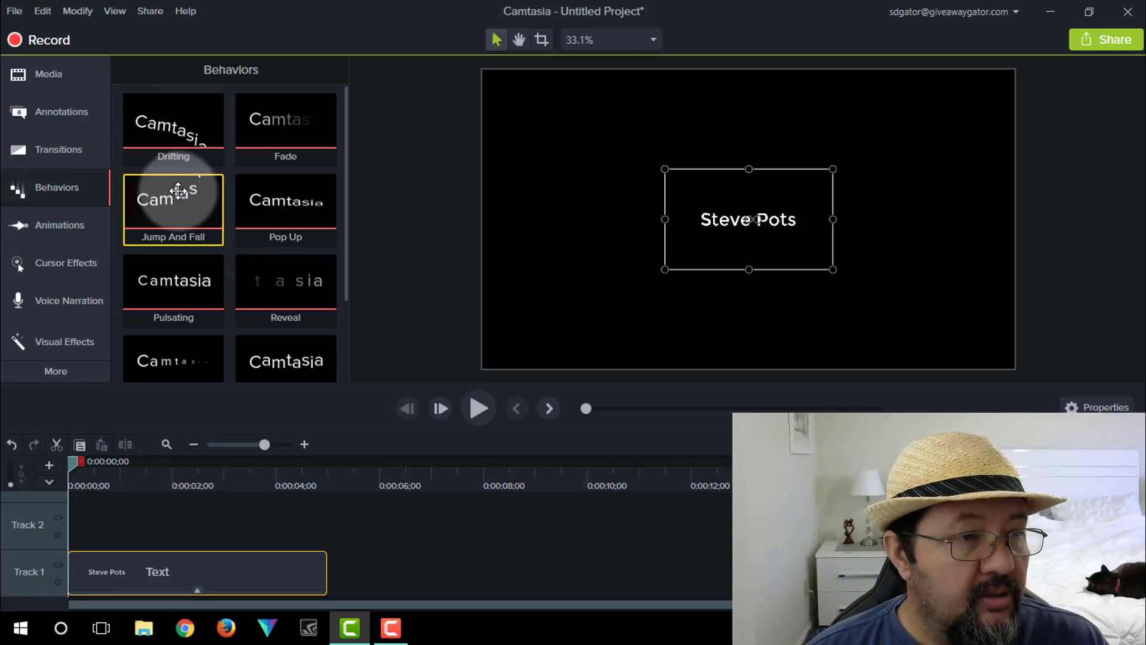
pyautogui.moveTo(178, 191); pyautogui.dragTo(163, 561)
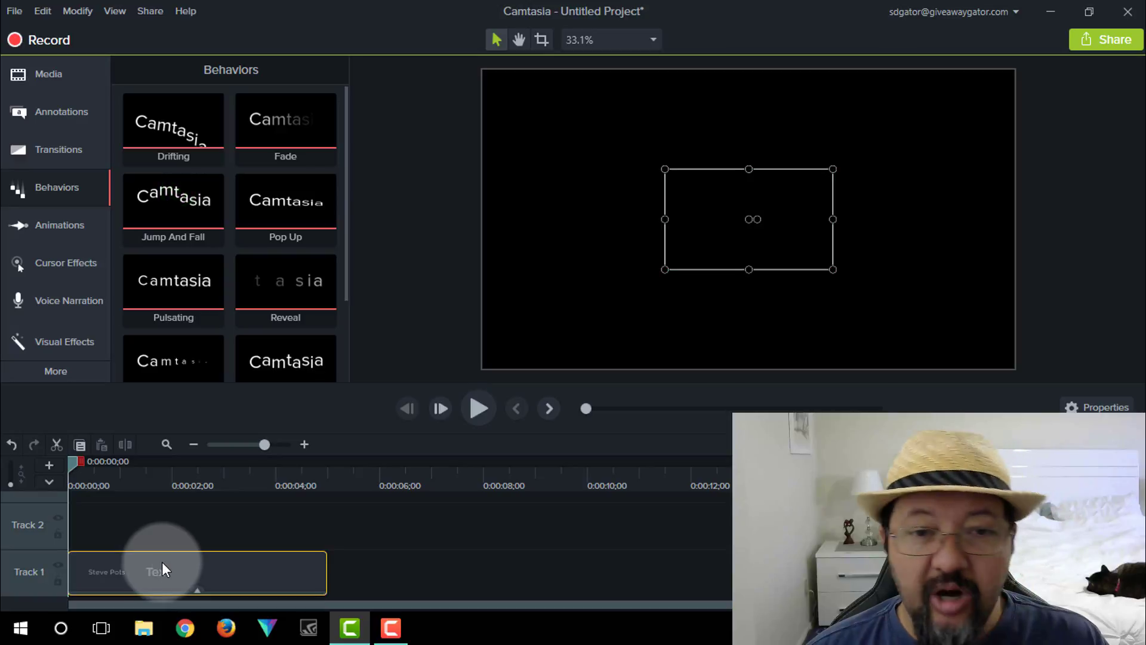
pyautogui.click(473, 406)
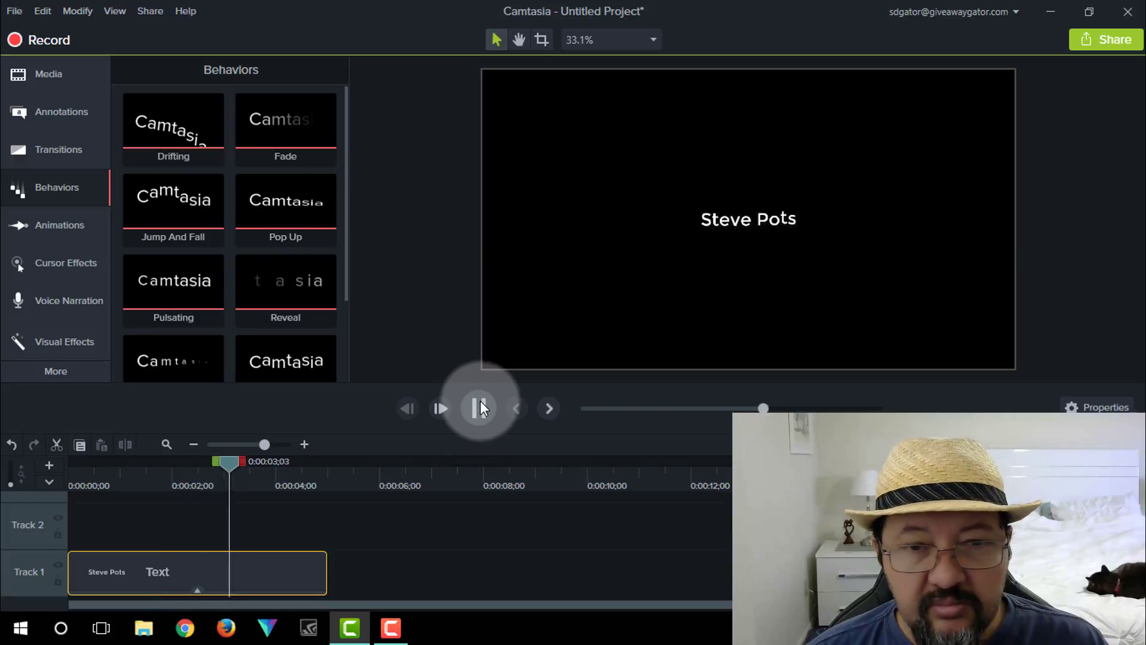
pyautogui.click(480, 402)
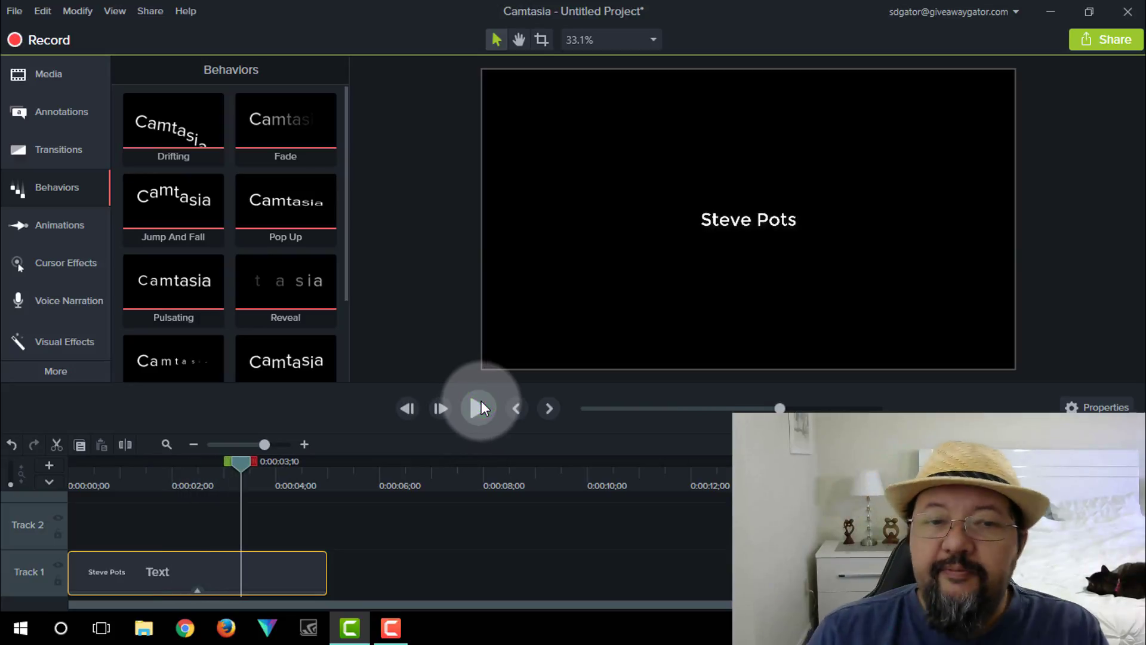